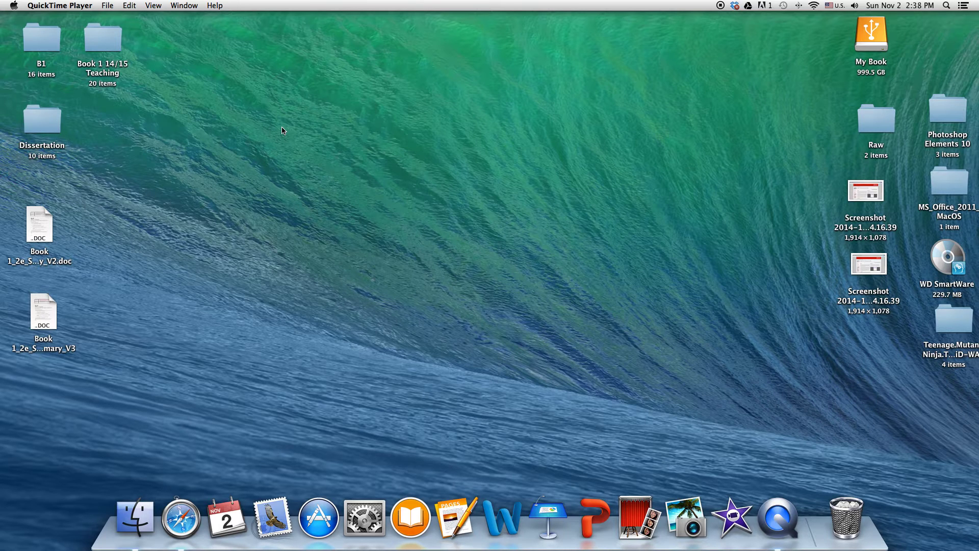
# Step: Launch Safari, search Google for flixpress.com and open the Flixpress website result
pyautogui.click(182, 514)
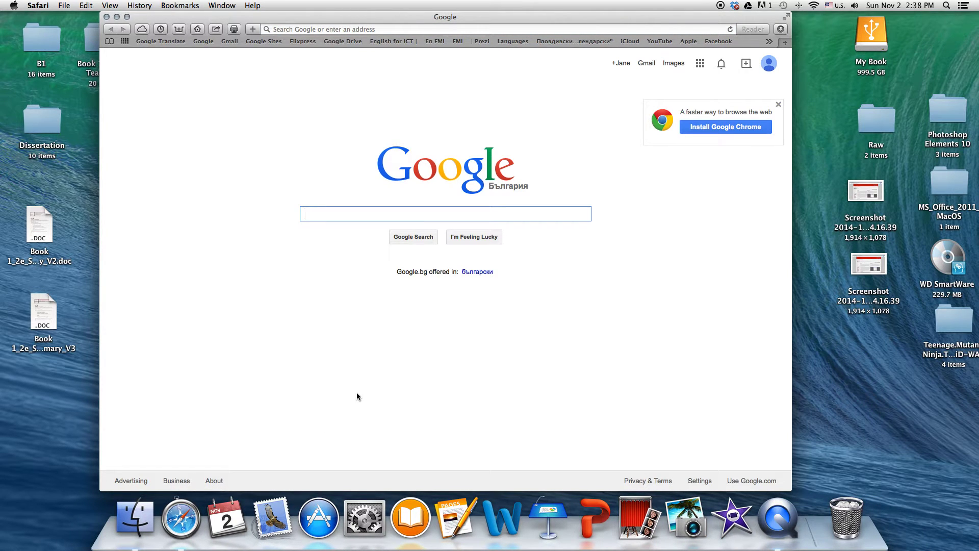
pyautogui.write('fli')
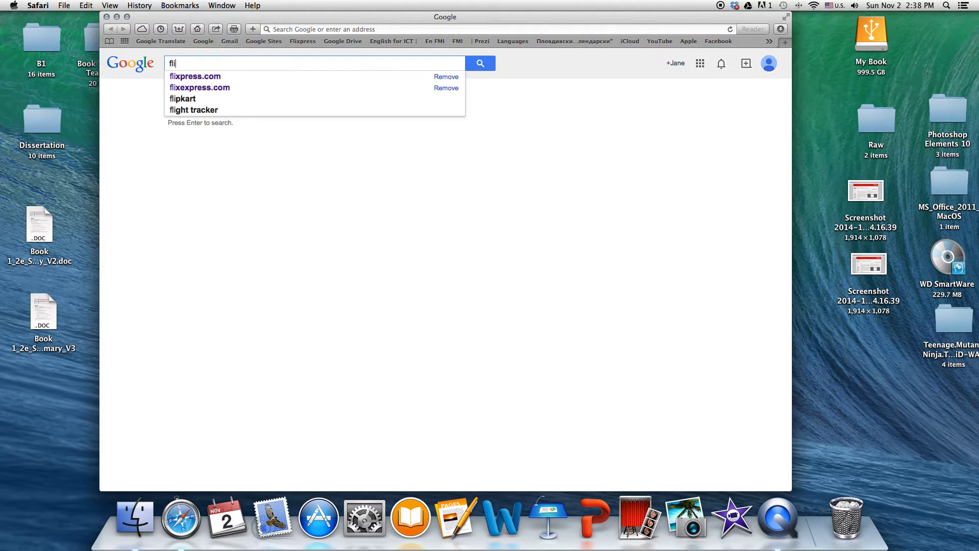
pyautogui.write('xpress.com')
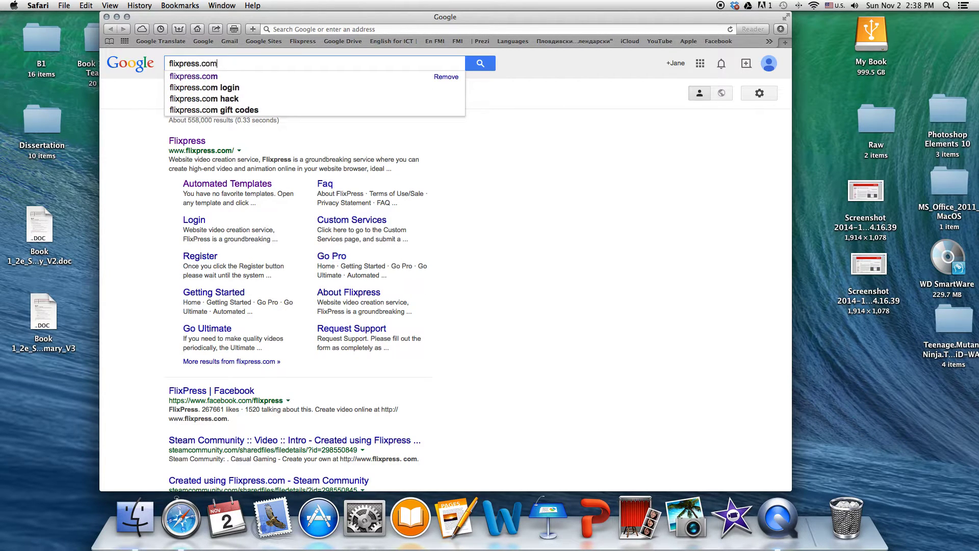
pyautogui.press('Return')
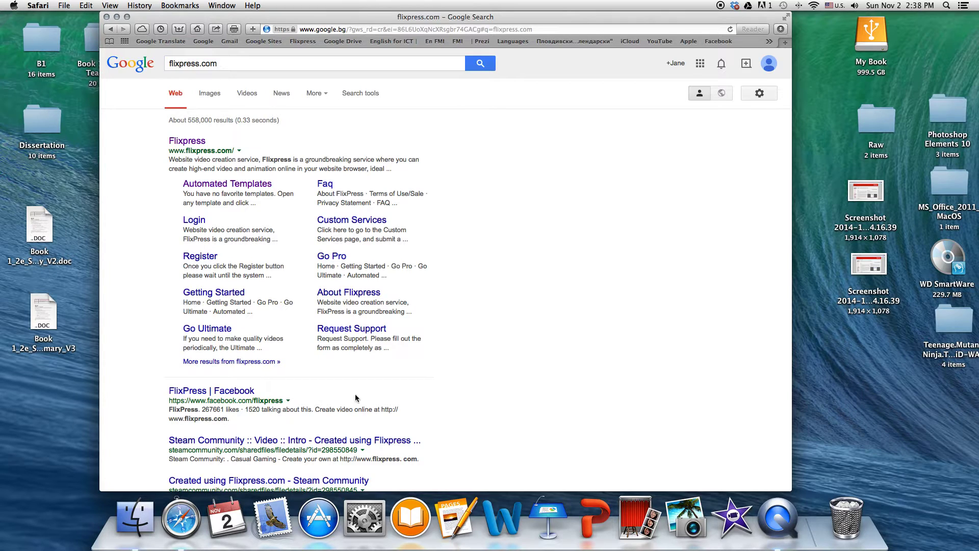
pyautogui.click(191, 142)
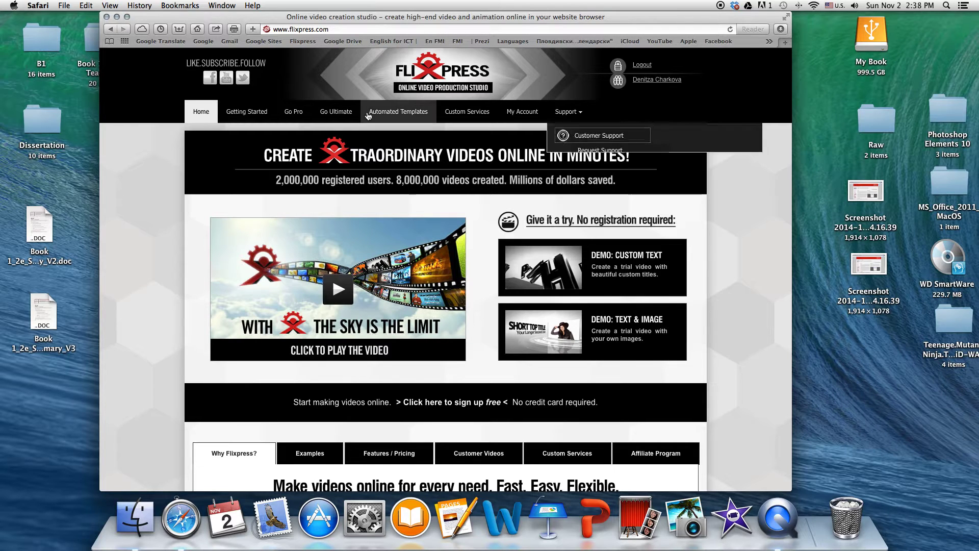
# Step: Open Automated Templates and filter to the Free Templates category listing 9 templates
pyautogui.click(396, 112)
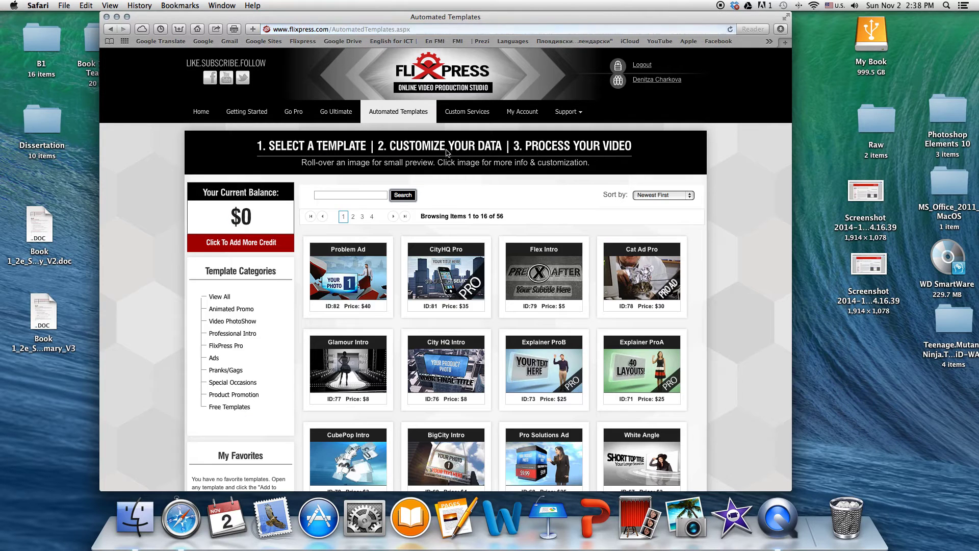
pyautogui.scroll(-5, 357, 280)
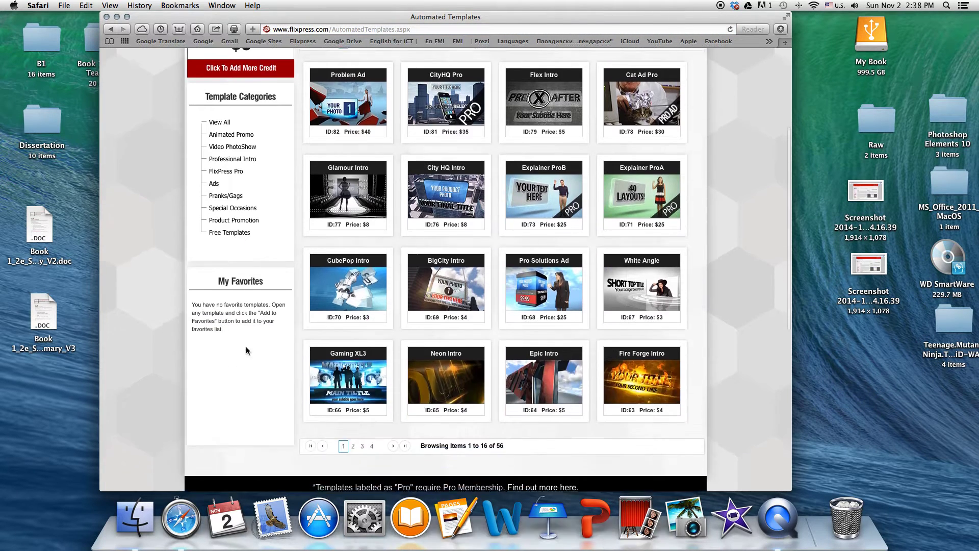
pyautogui.click(230, 198)
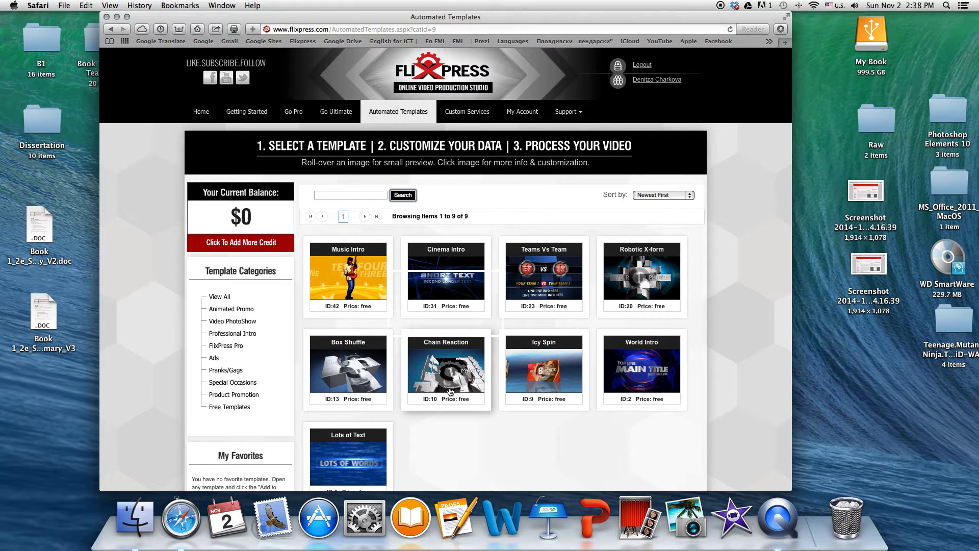
pyautogui.scroll(-6, 450, 391)
pyautogui.scroll(3, 449, 391)
pyautogui.scroll(-1, 448, 391)
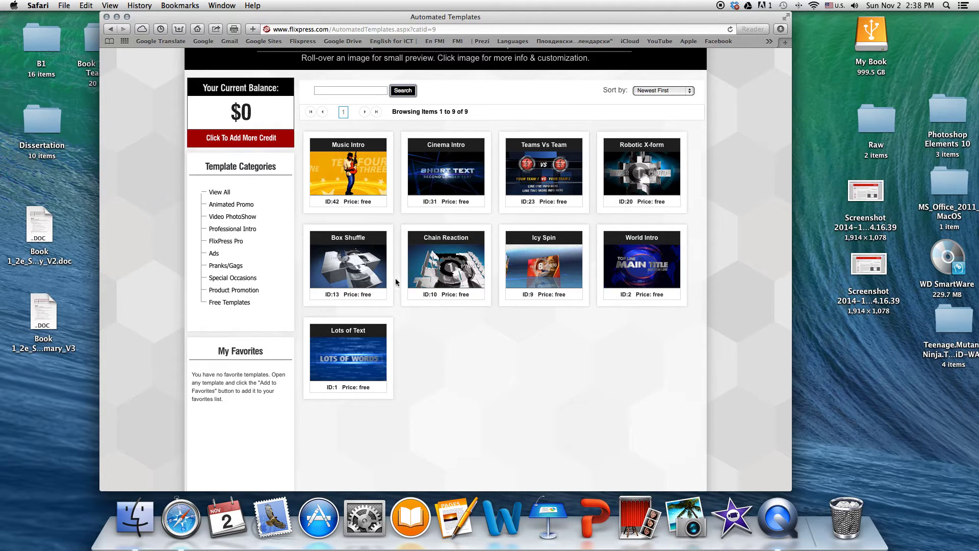
# Step: Pick the T13: Box Shuffle template, confirm its instructions and proceed to customizing
pyautogui.click(351, 270)
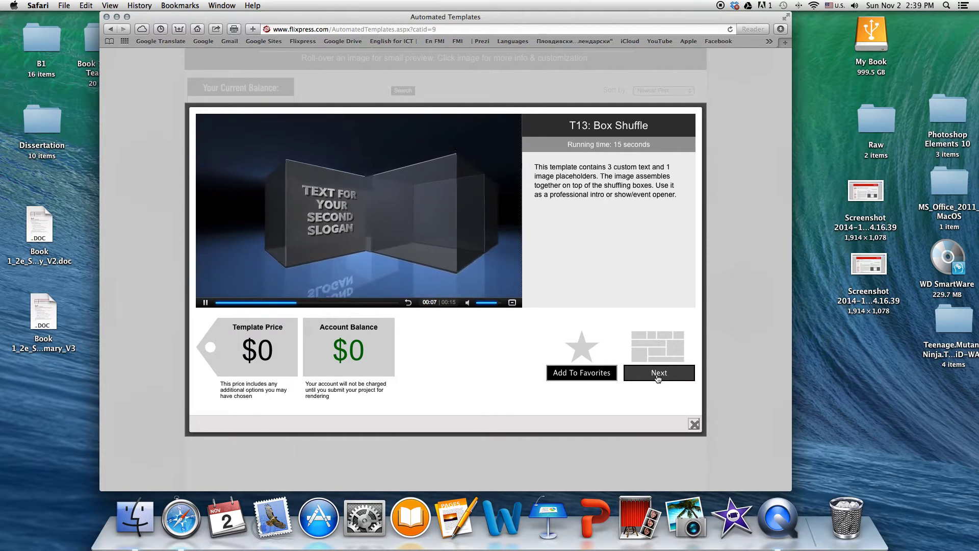
pyautogui.click(658, 375)
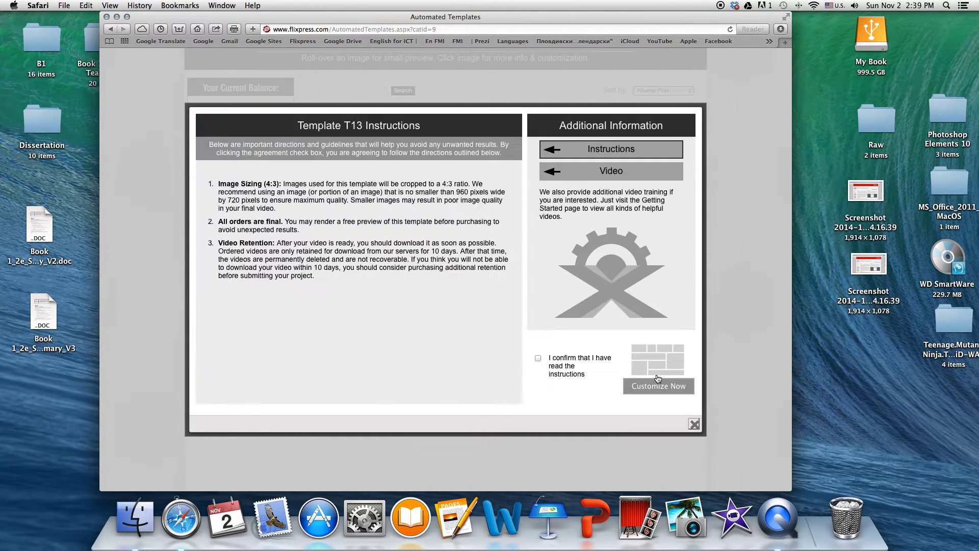
pyautogui.click(538, 358)
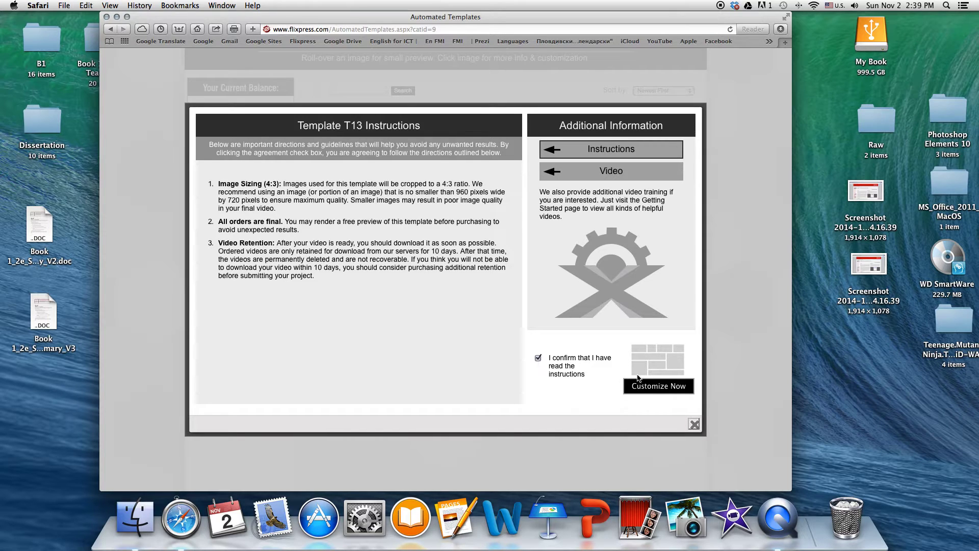
pyautogui.click(661, 386)
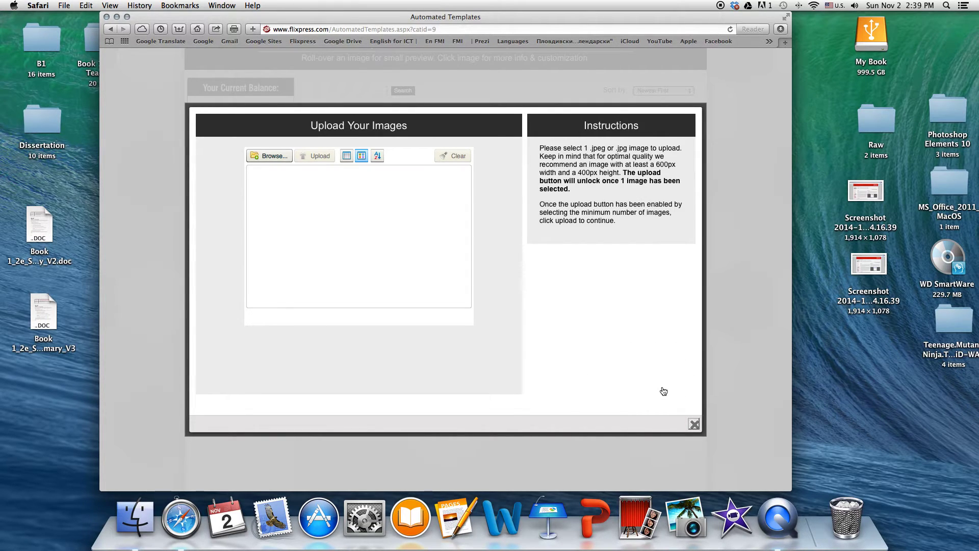
# Step: Upload the Desktop screenshot, shift its crop box right and continue to Customizations
pyautogui.click(280, 156)
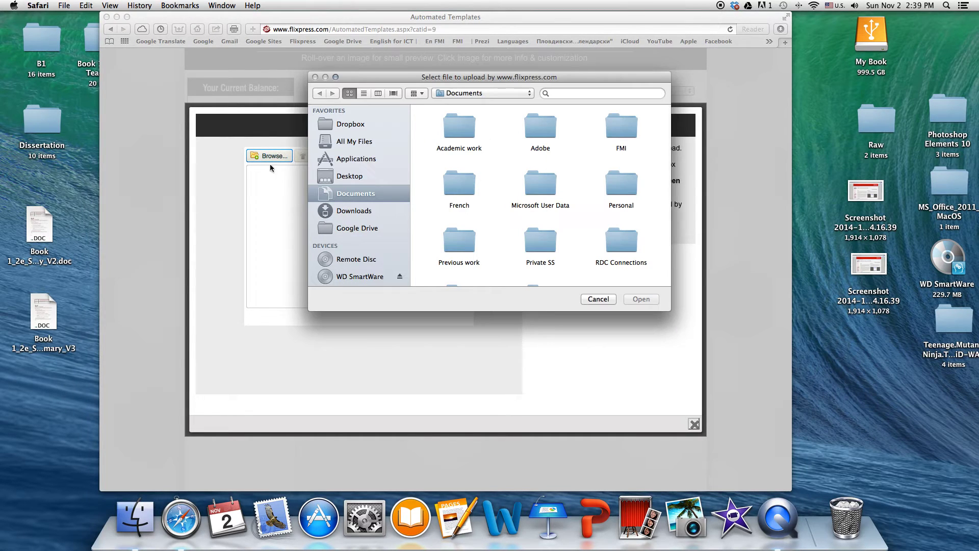
pyautogui.click(354, 176)
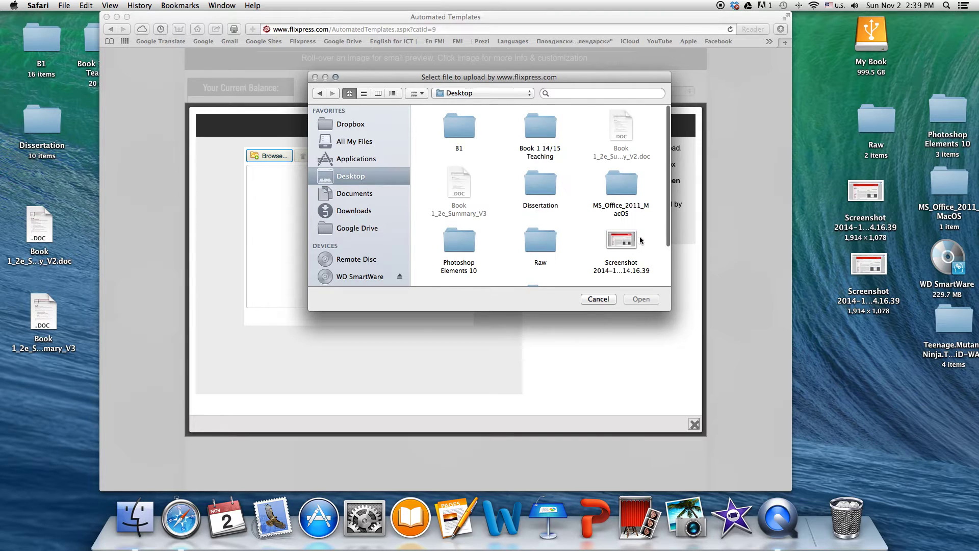
pyautogui.doubleClick(624, 244)
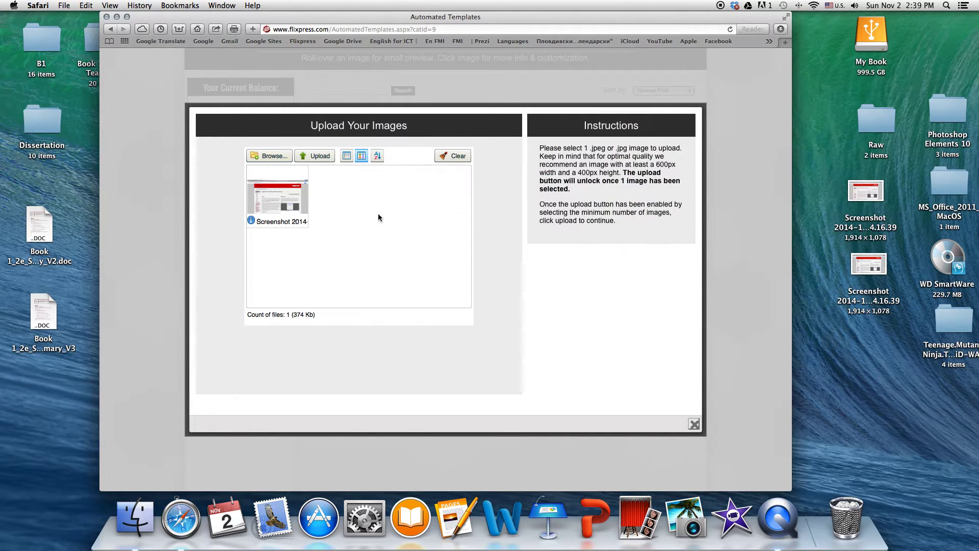
pyautogui.click(315, 156)
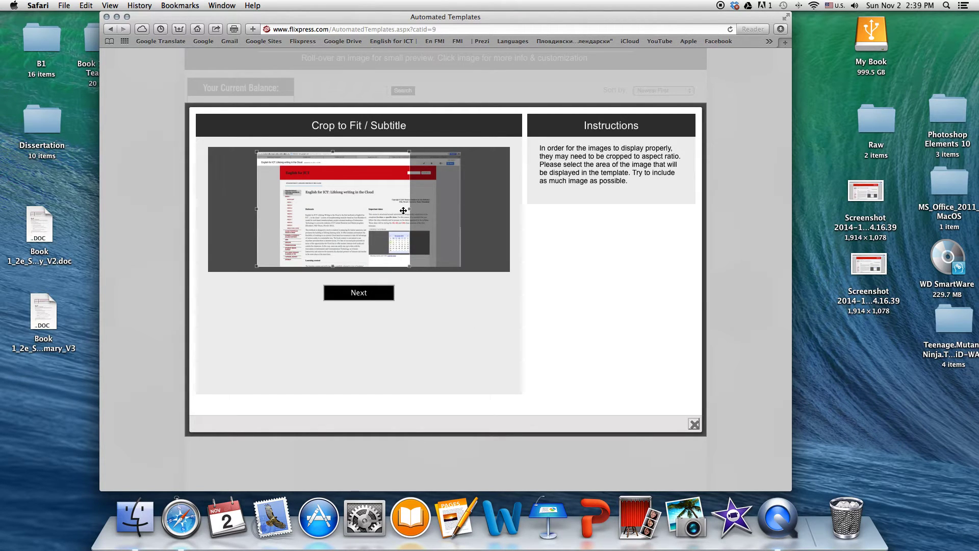
pyautogui.moveTo(374, 210); pyautogui.dragTo(398, 210)
pyautogui.click(380, 292)
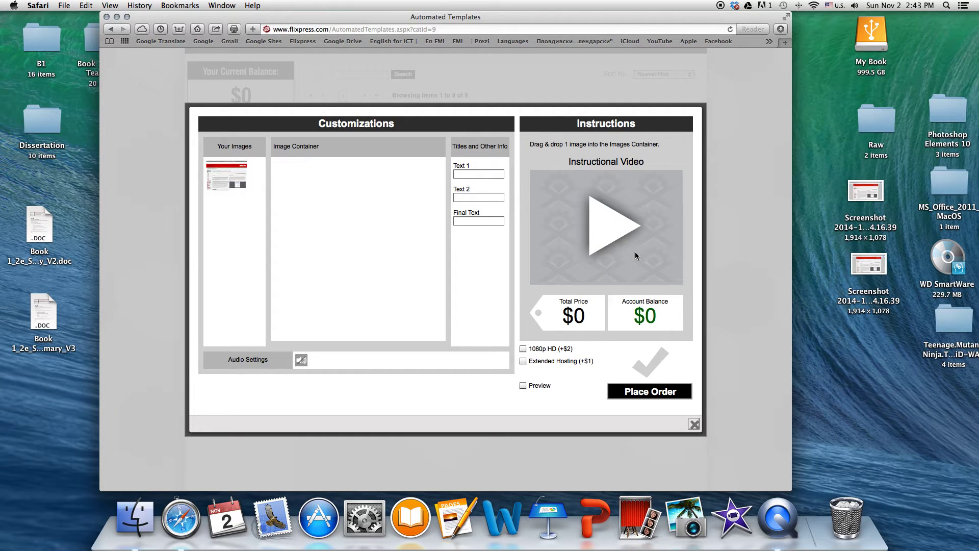
# Step: Set the first title to 'English for ICT' and complete the second line as 'Writing in the Cloud'
pyautogui.click(474, 174)
pyautogui.write('English for ICT')
pyautogui.click(471, 197)
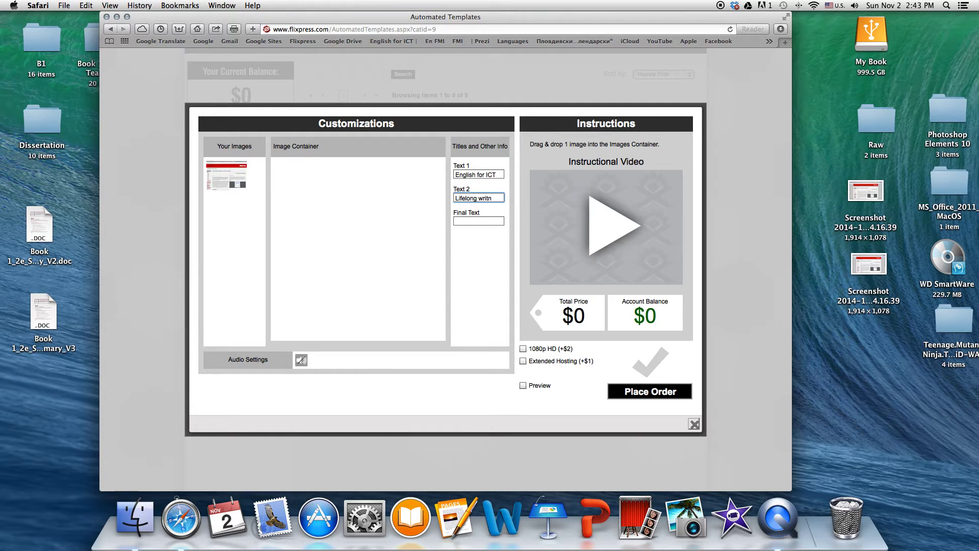
pyautogui.write('in the Cloud')
# Step: Enter the author's name credit line ending with ', FMI' as the final text
pyautogui.scroll(-2, 469, 204)
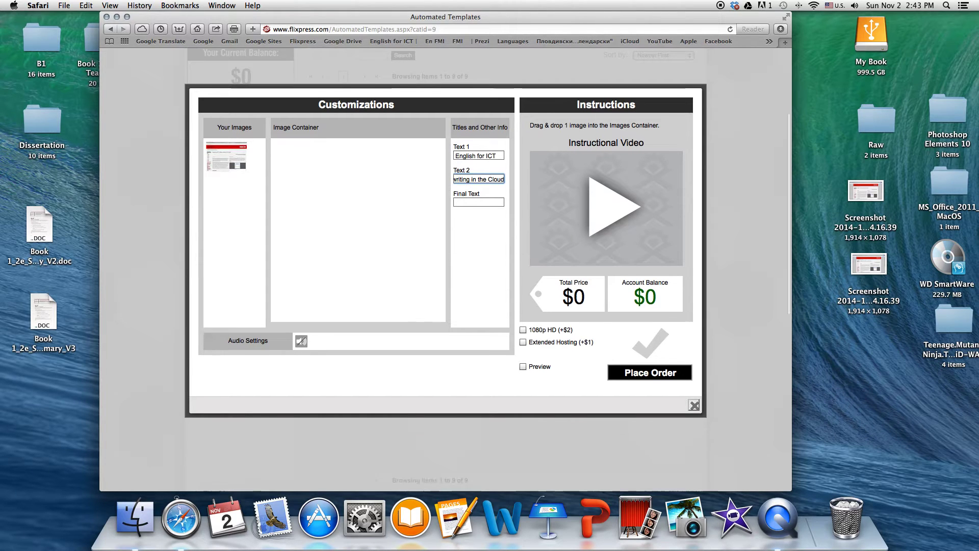
pyautogui.click(469, 198)
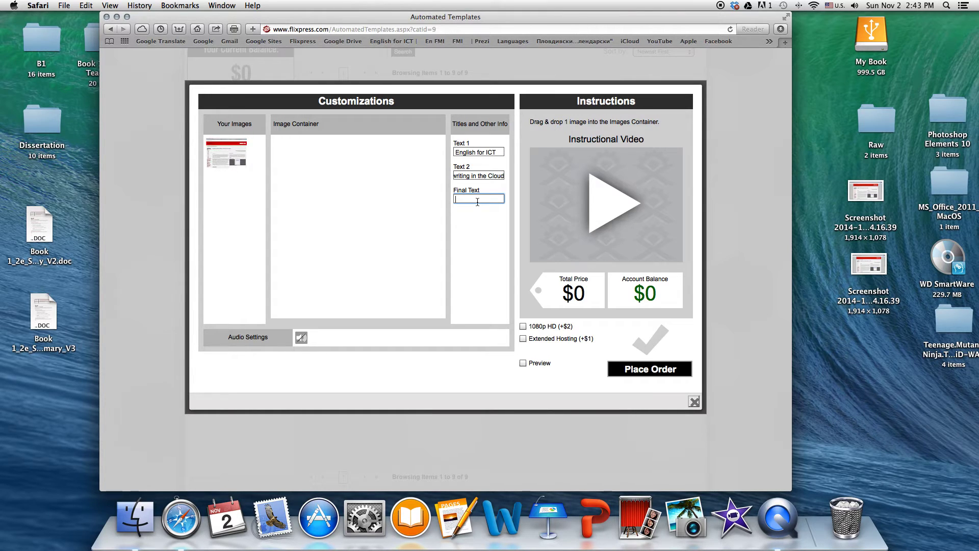
pyautogui.write('by Denitza Ch')
pyautogui.write('arkova')
pyautogui.write(', ')
pyautogui.write('FMI')
# Step: Choose the Digital Edge > Corporate stock track 'Ashes to Ashes' as the background music
pyautogui.click(303, 338)
pyautogui.click(355, 347)
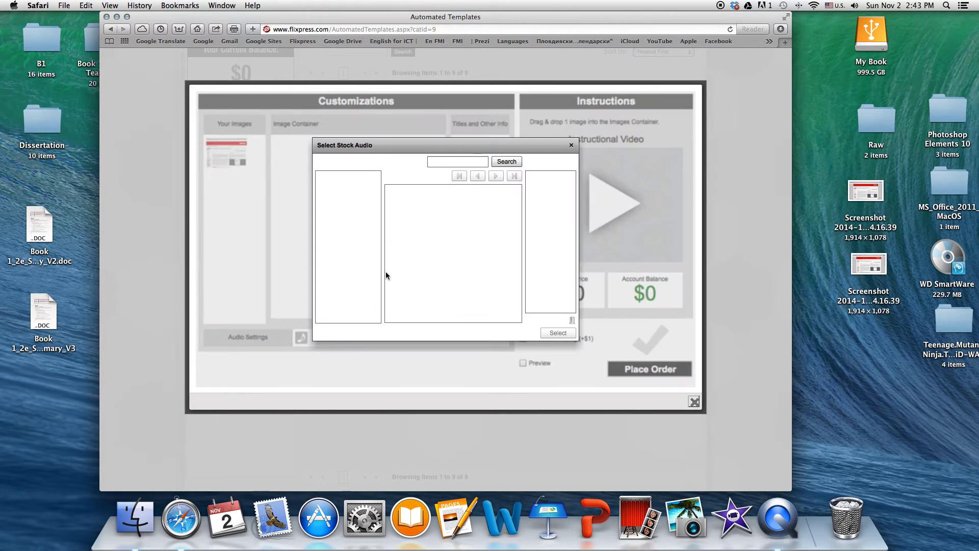
pyautogui.click(320, 176)
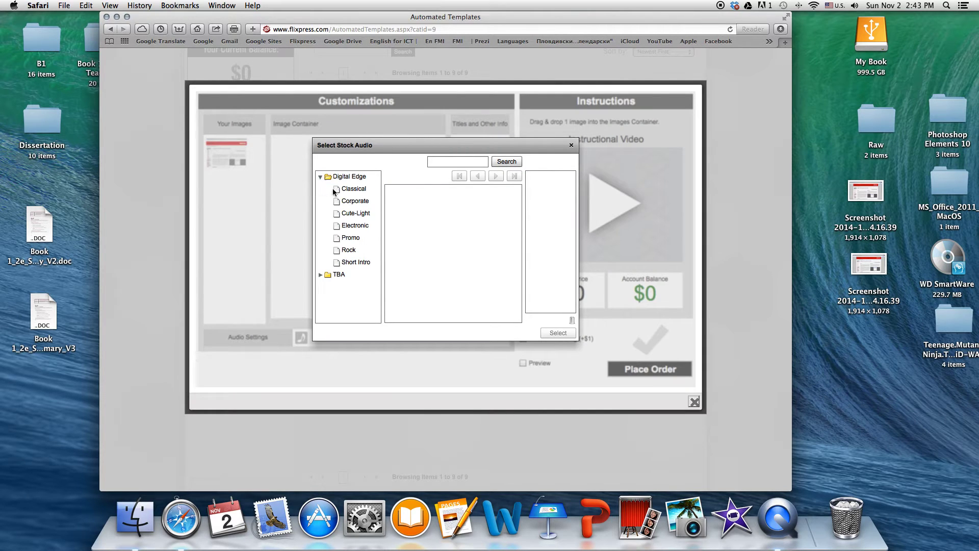
pyautogui.click(350, 202)
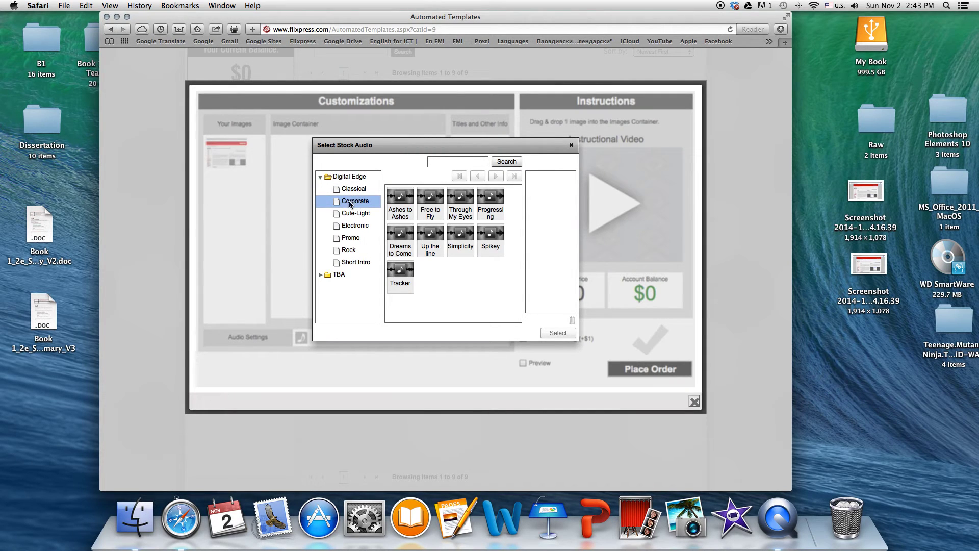
pyautogui.click(401, 198)
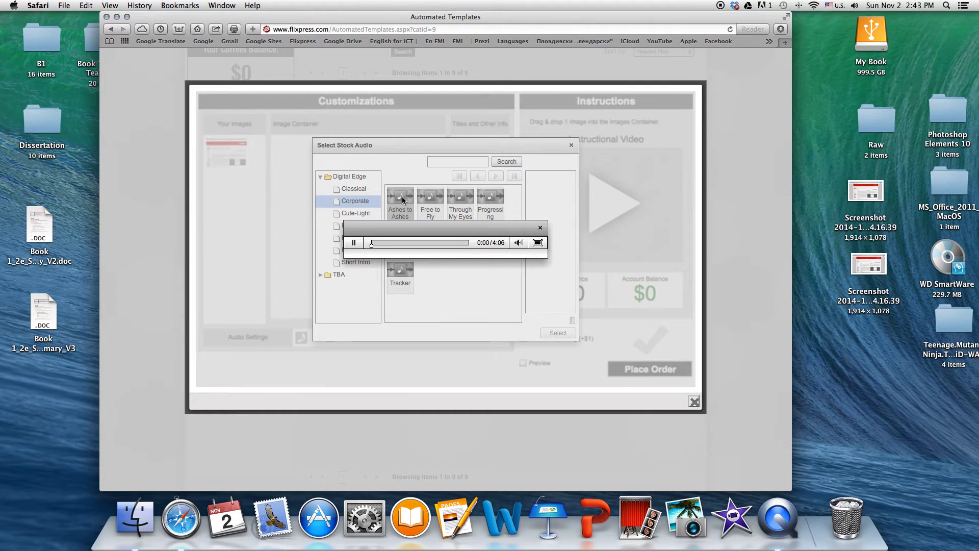
pyautogui.click(354, 243)
pyautogui.click(538, 228)
pyautogui.moveTo(400, 201); pyautogui.dragTo(546, 209)
pyautogui.click(559, 332)
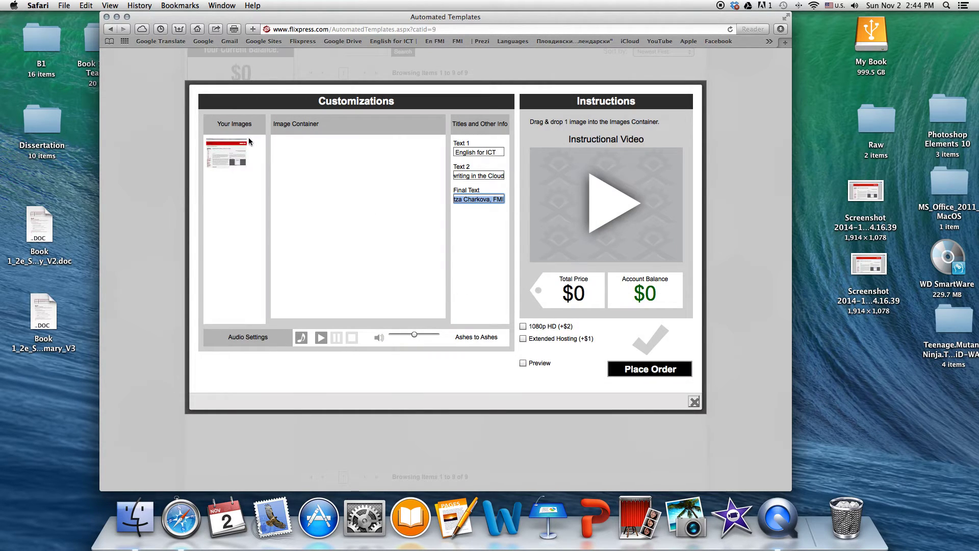
pyautogui.click(372, 221)
# Step: Drop the screenshot into the Image Container and place the free render order
pyautogui.moveTo(219, 158); pyautogui.dragTo(334, 162)
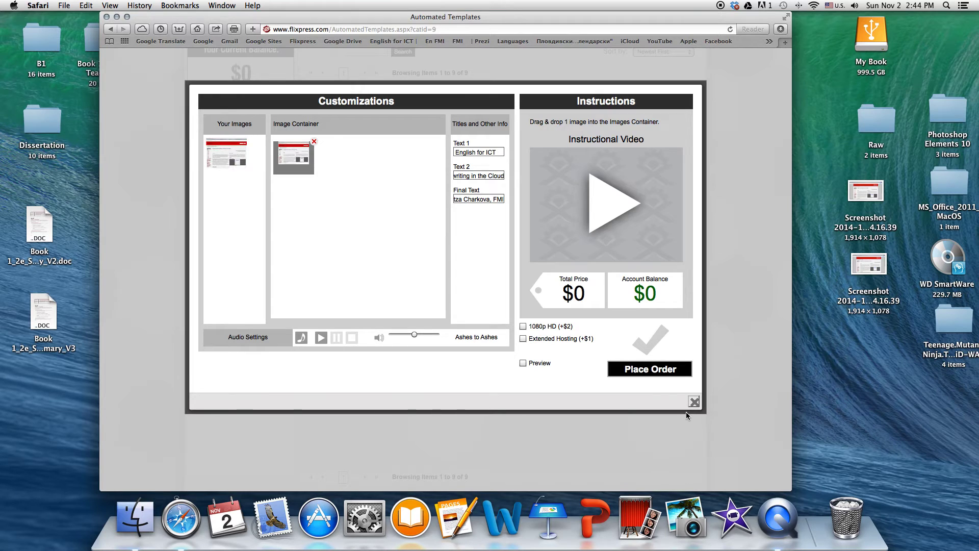
pyautogui.click(650, 371)
pyautogui.click(427, 270)
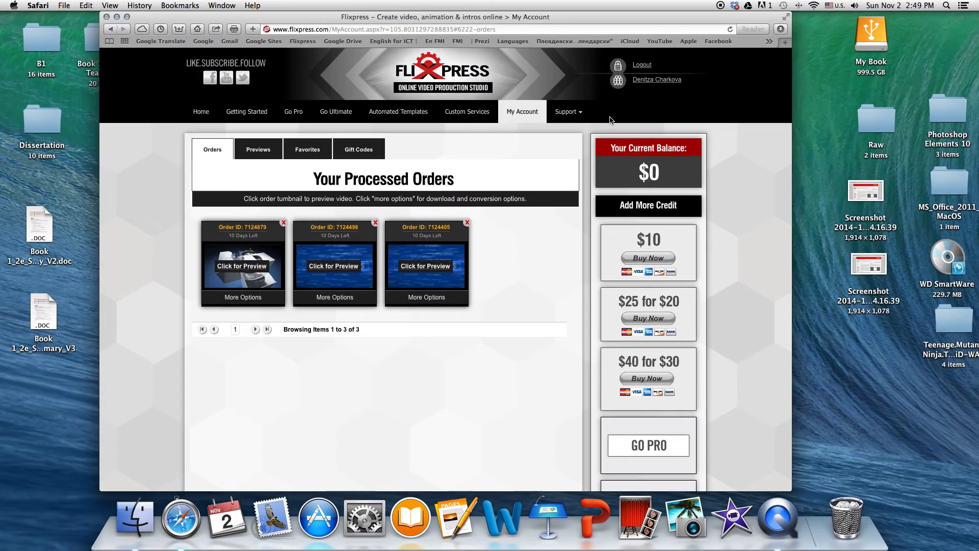
# Step: Download the newest order's video in SD from its More Options
pyautogui.click(242, 298)
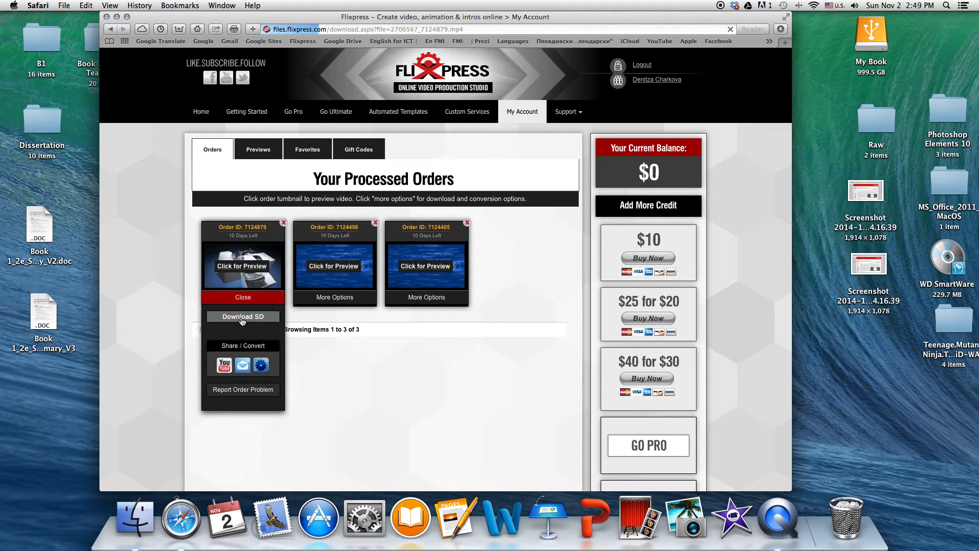
pyautogui.click(781, 29)
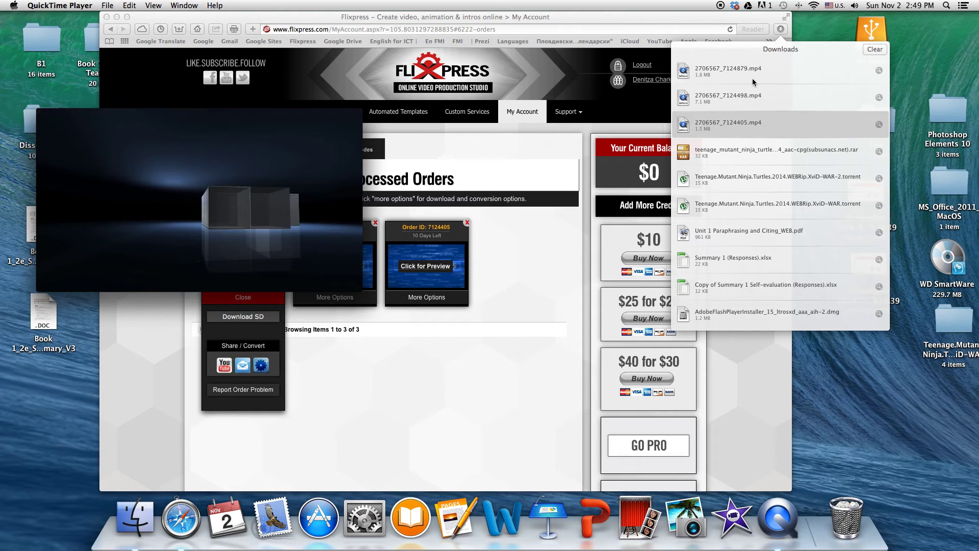
# Step: Move 2706567_7124879.mp4 from Downloads to the desktop and rename it Flixpress Tutorial.mp4
pyautogui.moveTo(753, 81); pyautogui.dragTo(834, 385)
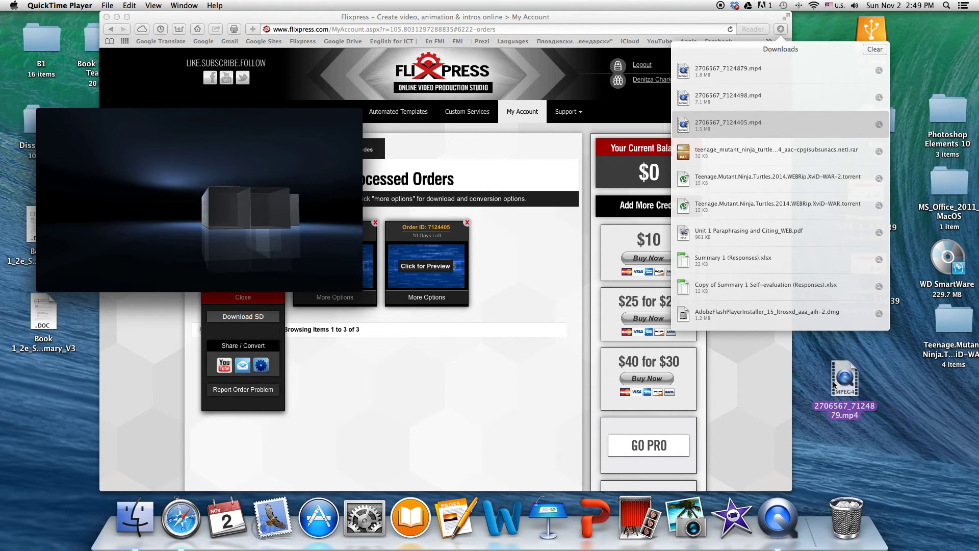
pyautogui.click(835, 385)
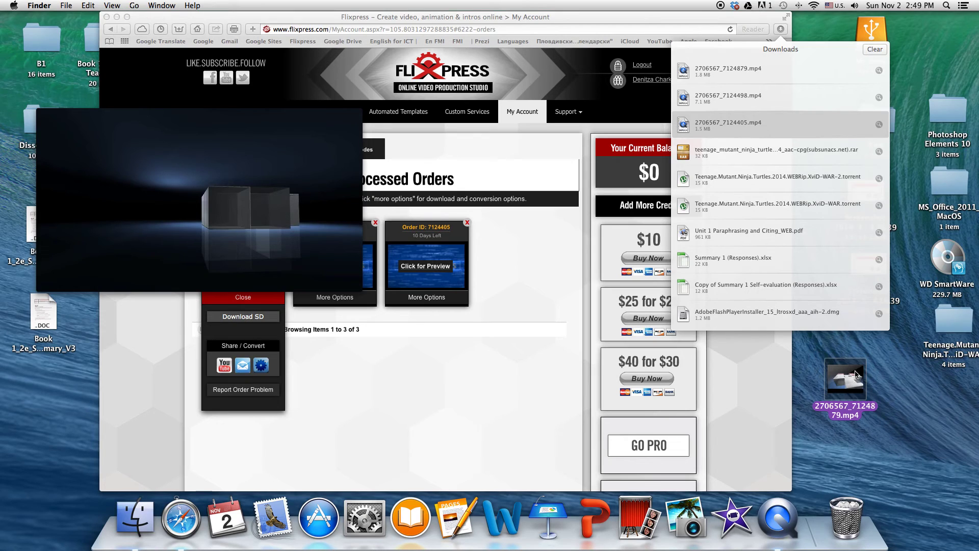
pyautogui.rightClick(845, 417)
pyautogui.click(849, 416)
pyautogui.click(839, 416)
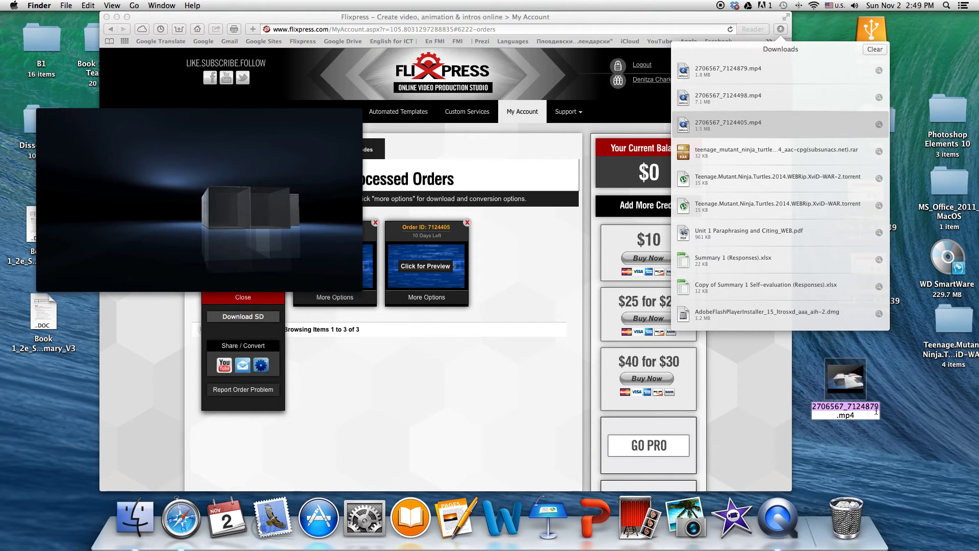
pyautogui.press('BackSpace')
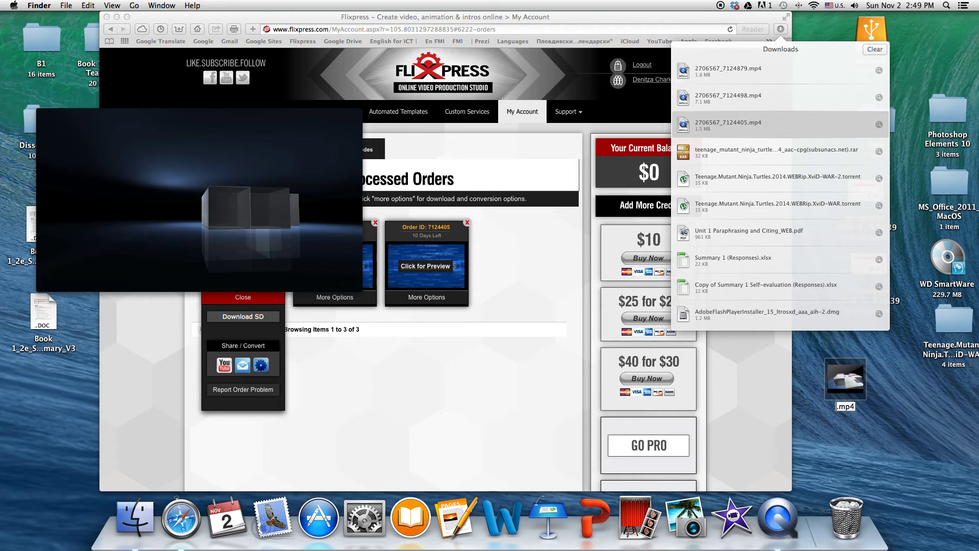
pyautogui.write('Flixpress Tu')
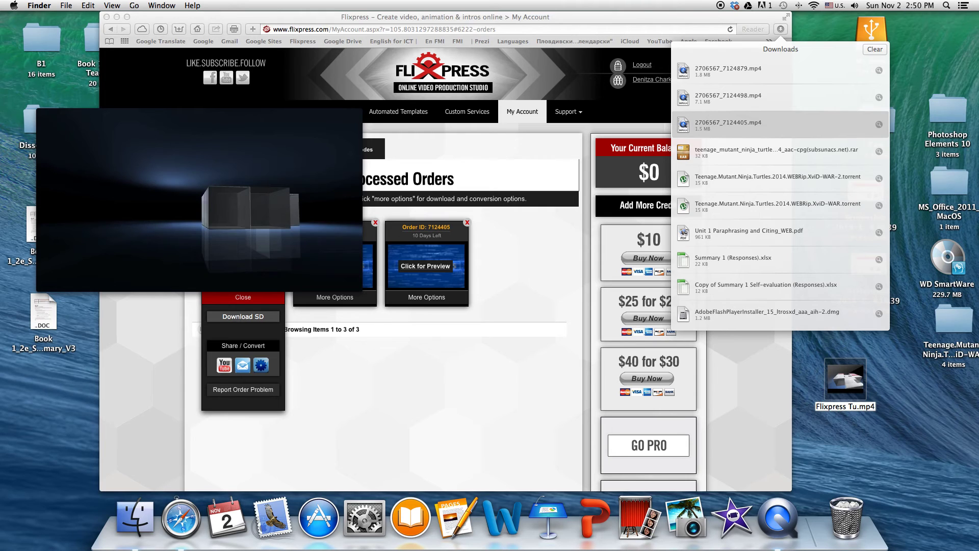
pyautogui.write('torial')
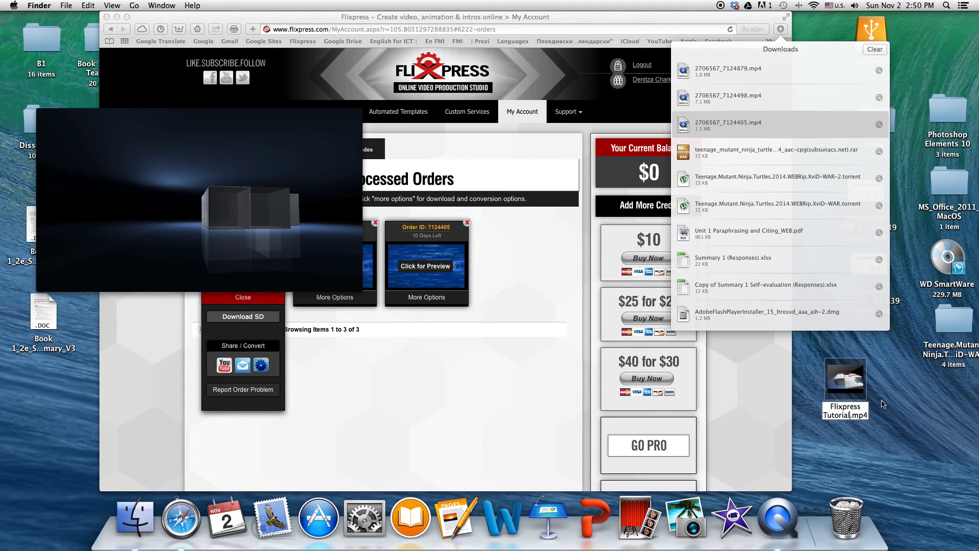
pyautogui.click(852, 379)
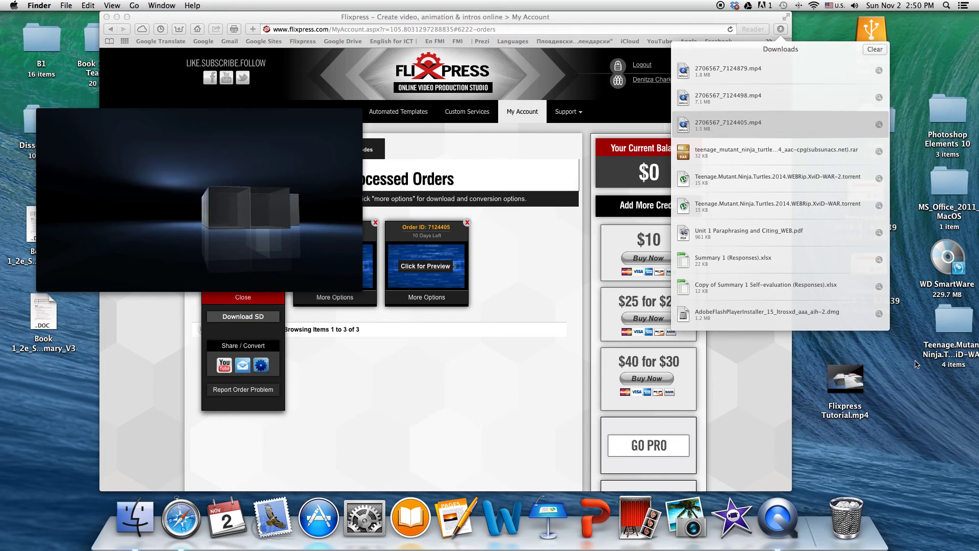
# Step: Open Flixpress Tutorial.mp4 in QuickTime Player and play it full screen
pyautogui.click(846, 380)
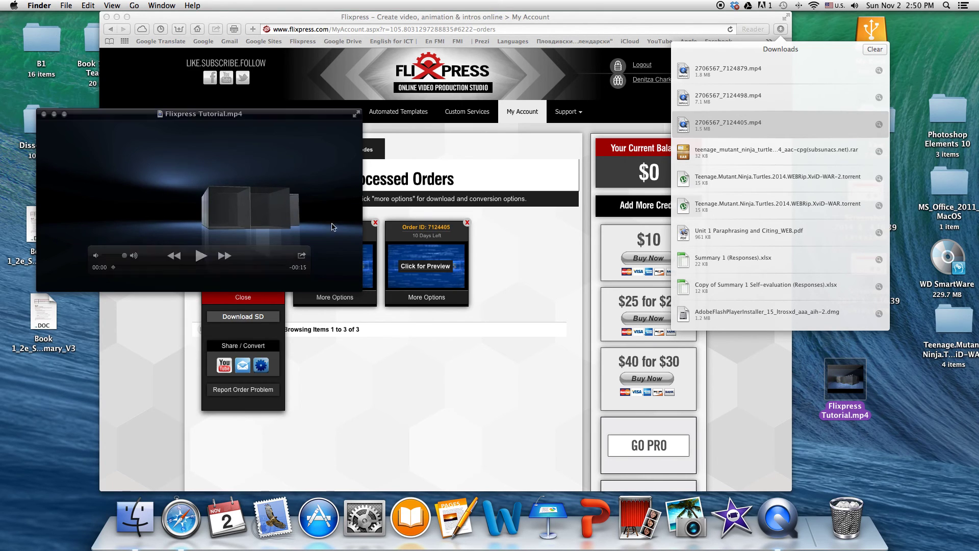
pyautogui.click(201, 256)
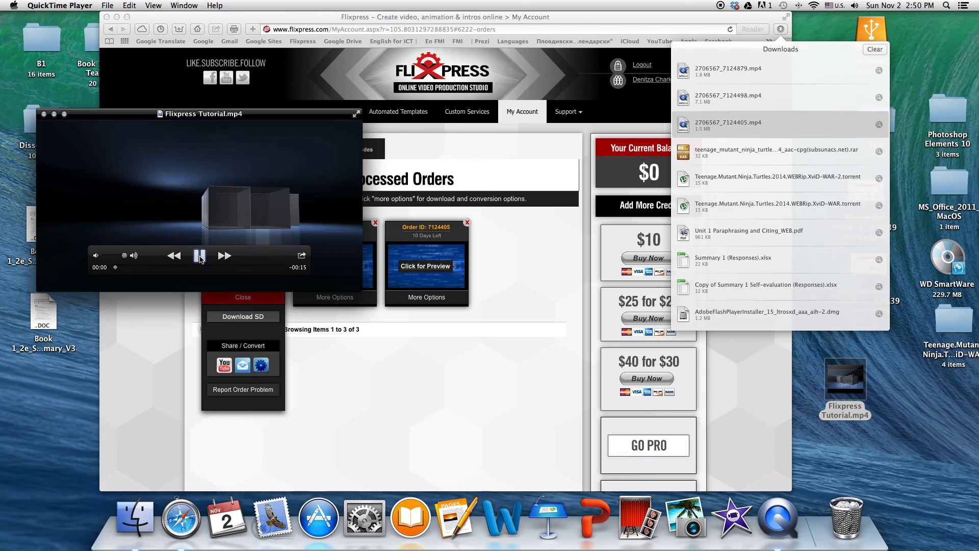
pyautogui.click(355, 114)
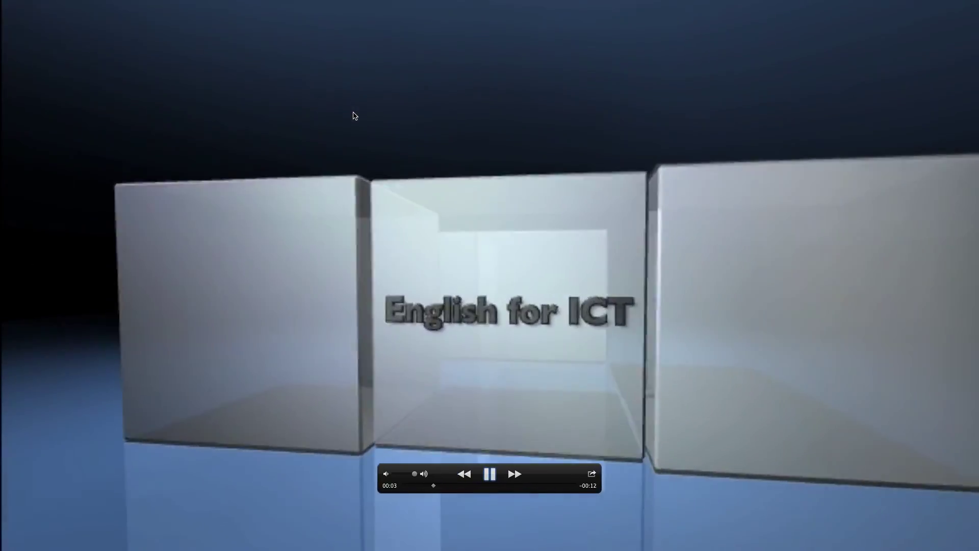